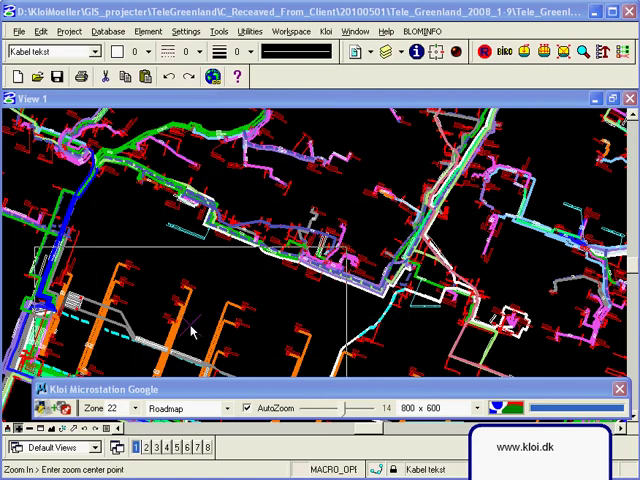
Zoom in on the cable network near A0540-TP and around the A0541 label
click(287, 265)
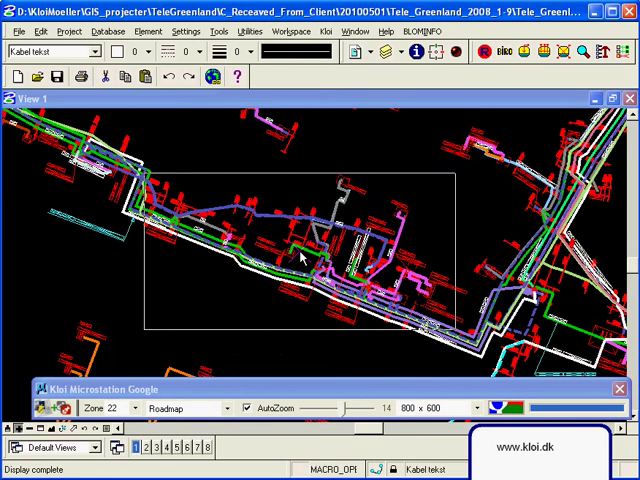
click(301, 258)
click(299, 257)
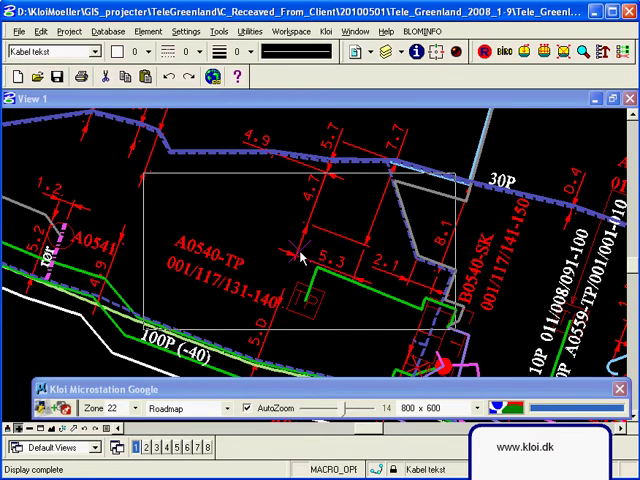
click(140, 285)
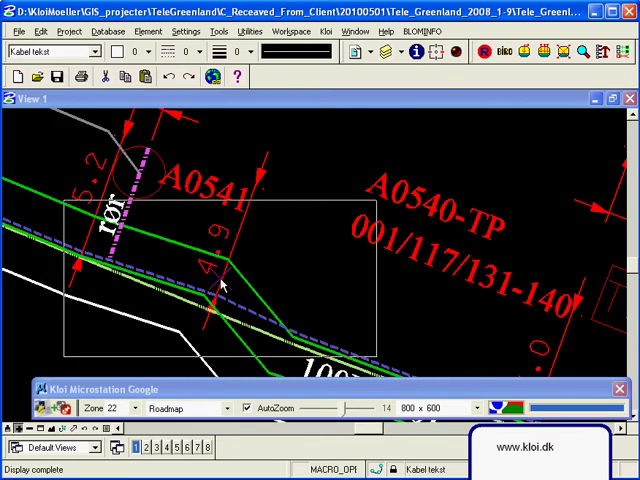
scroll(220, 285, down, 3)
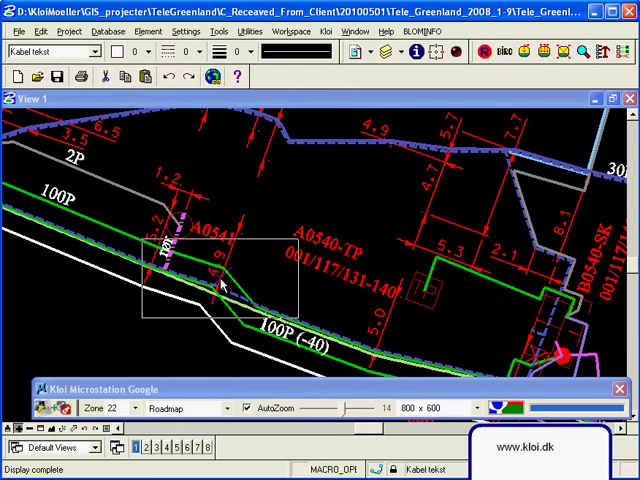
Switch the background map type from Roadmap to Hybrid and zoom in over the imagery
click(227, 408)
click(226, 418)
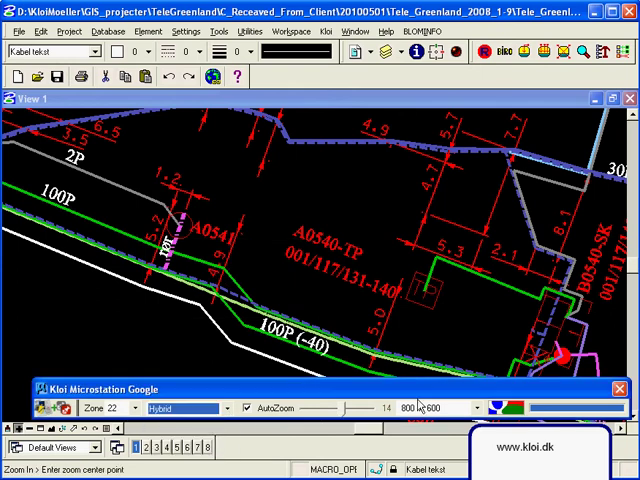
click(498, 410)
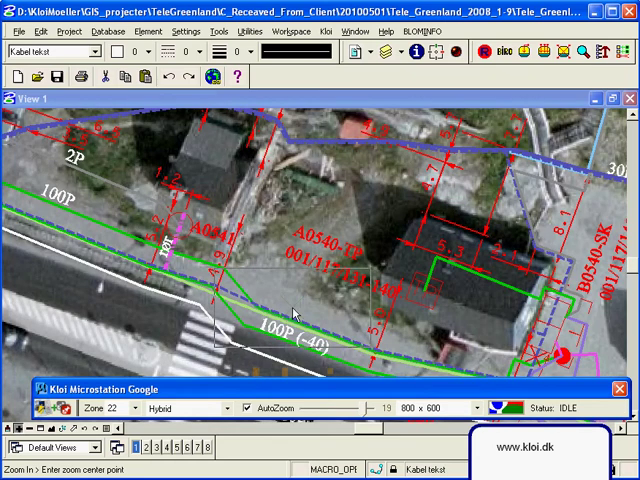
click(297, 310)
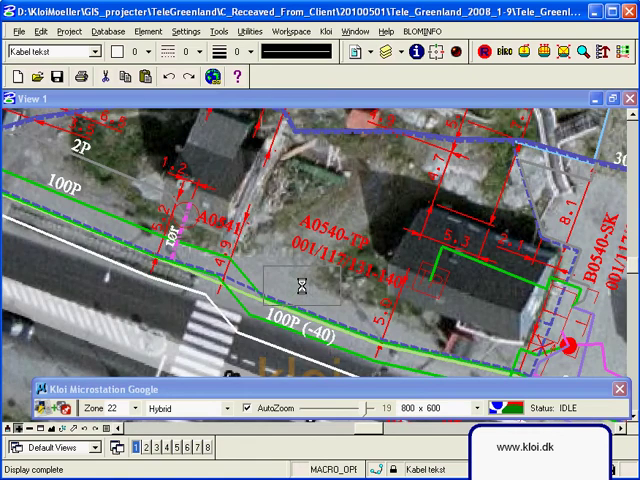
scroll(302, 285, down, 1)
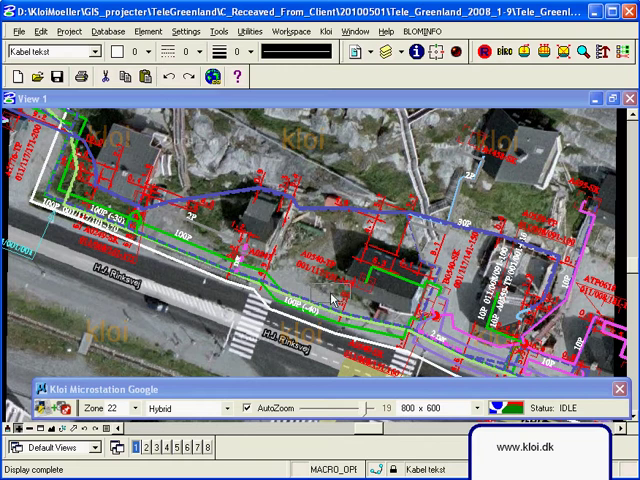
scroll(190, 258, up, 1)
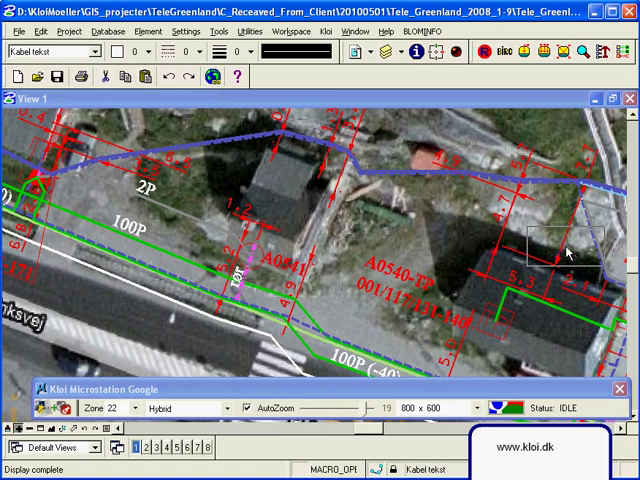
scroll(197, 259, down, 2)
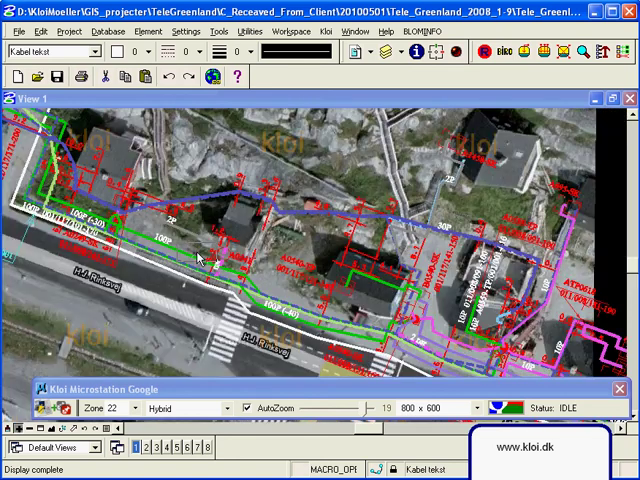
scroll(199, 258, down, 1)
scroll(199, 258, down, 1)
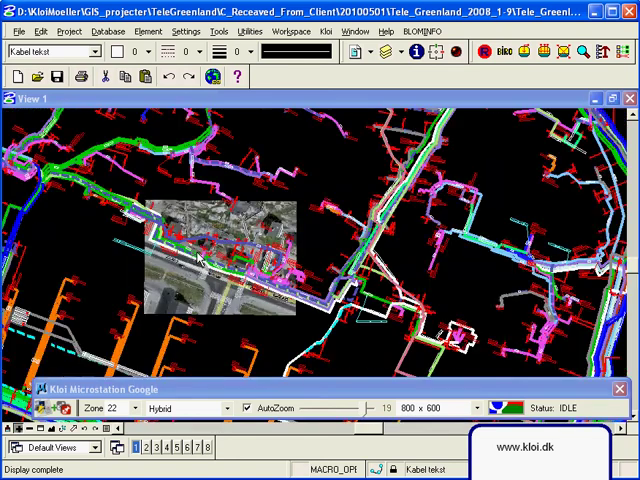
scroll(199, 258, down, 1)
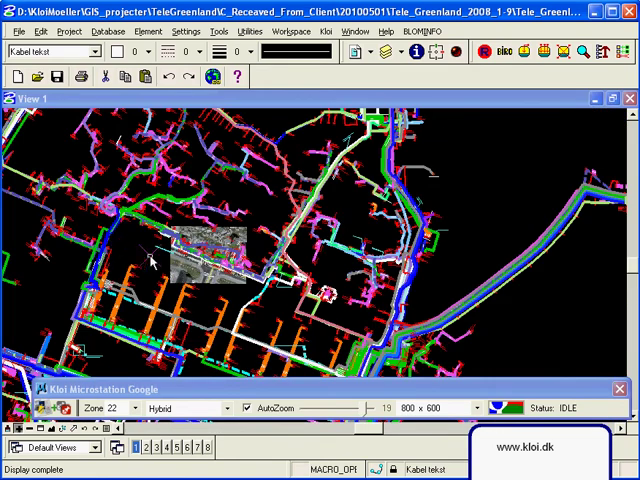
scroll(152, 261, down, 1)
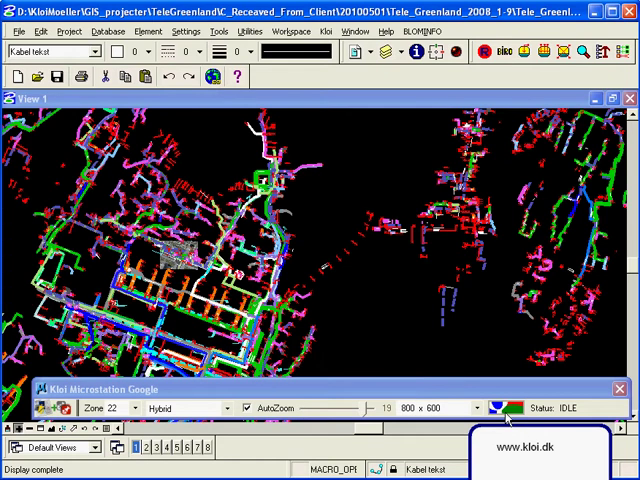
Use Zoom In on the view toolbar to refresh the Google imagery of central Nuuk
click(497, 407)
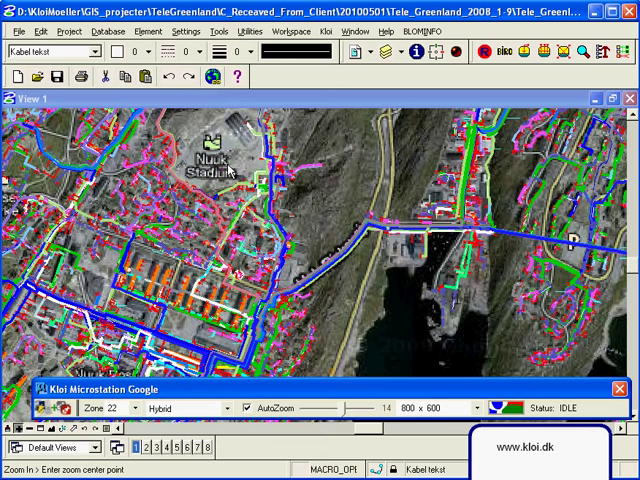
Set the imagery resolution to 1600 x 1200 and zoom in around Nuuk Stadium
click(477, 408)
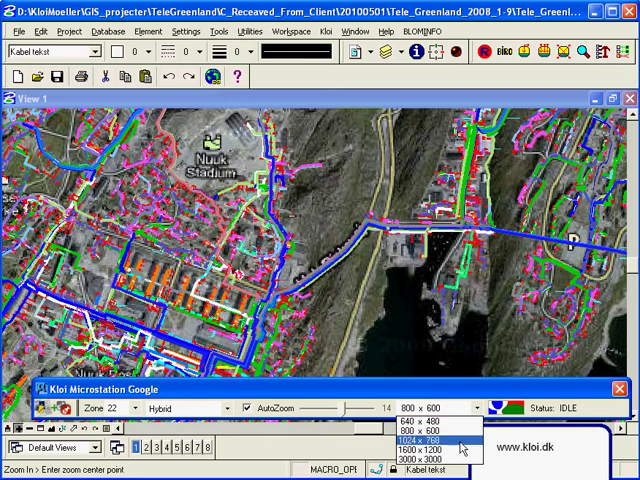
click(451, 451)
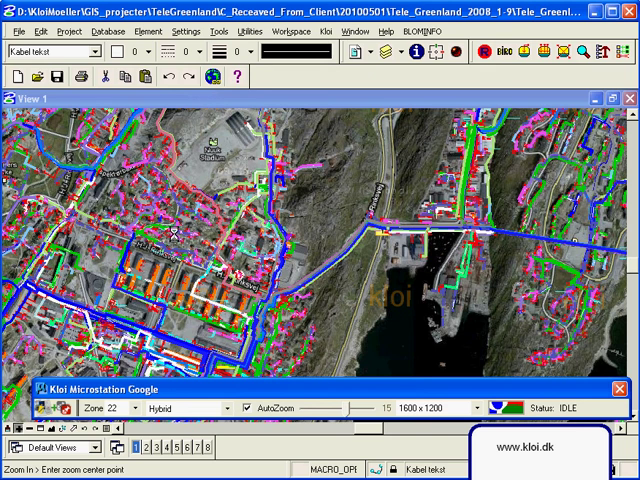
click(204, 163)
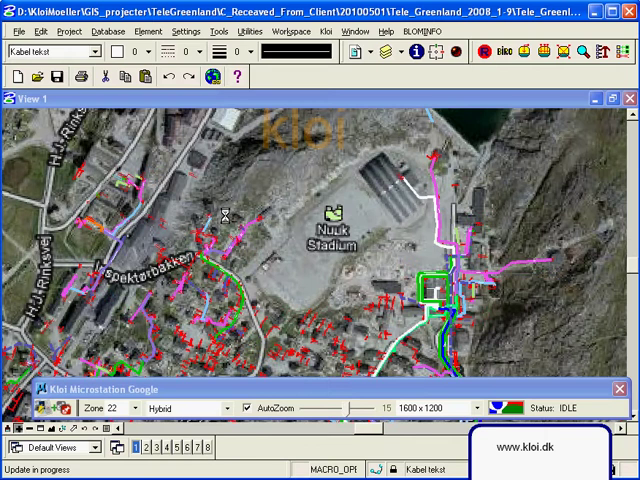
scroll(225, 215, down, 1)
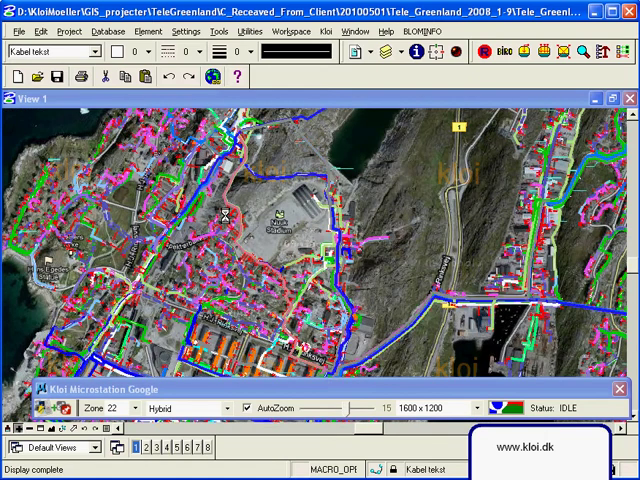
scroll(225, 215, down, 1)
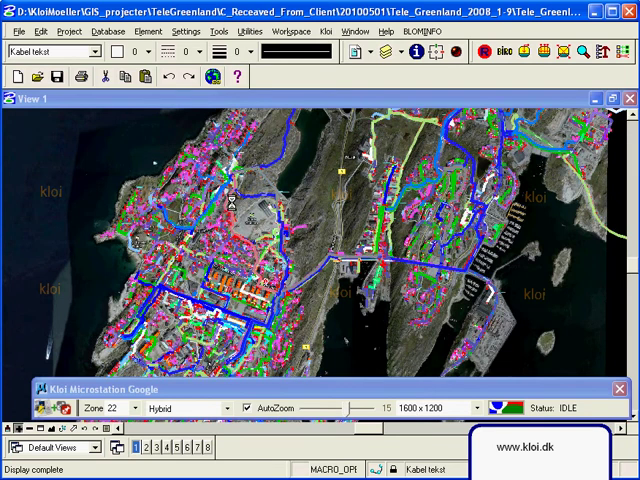
scroll(225, 215, up, 1)
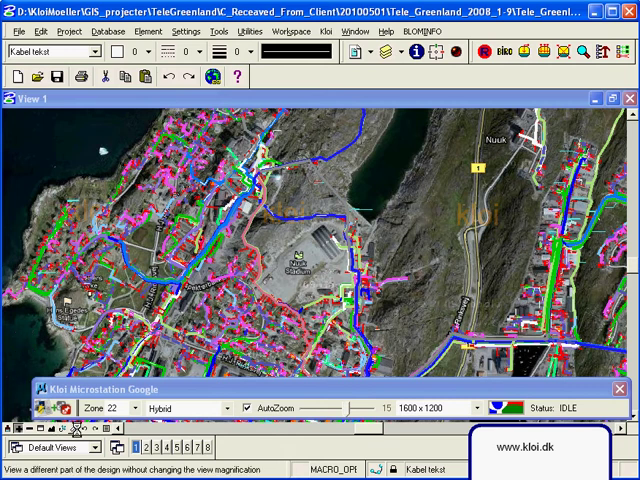
Pan the view to another part of Nuuk
click(70, 428)
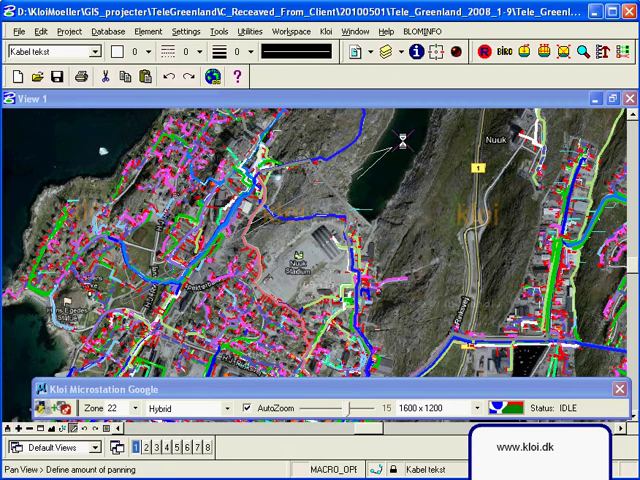
drag(401, 139, 123, 297)
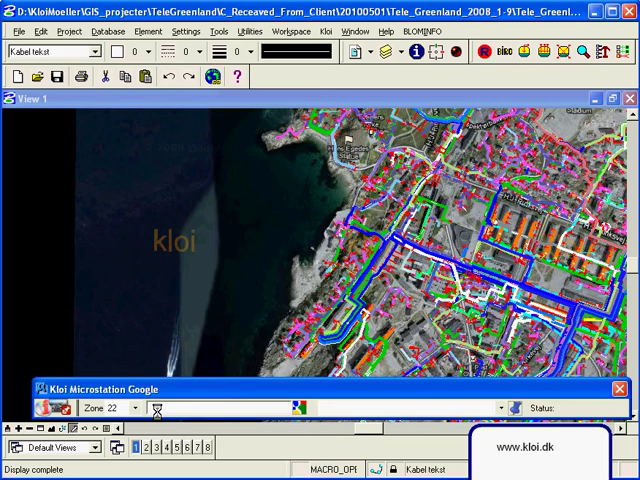
text(n)
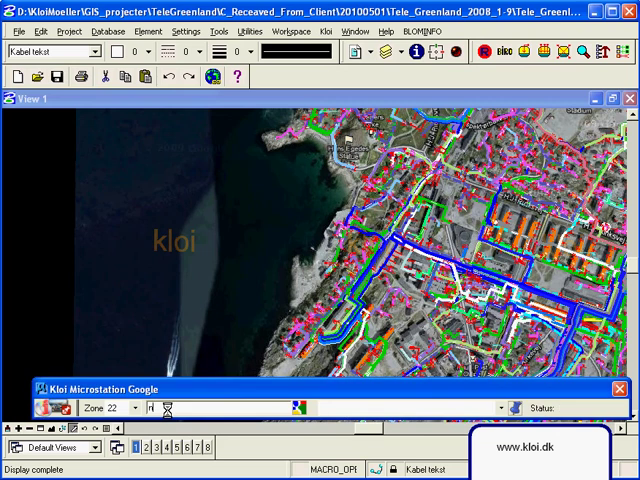
text(uuk)
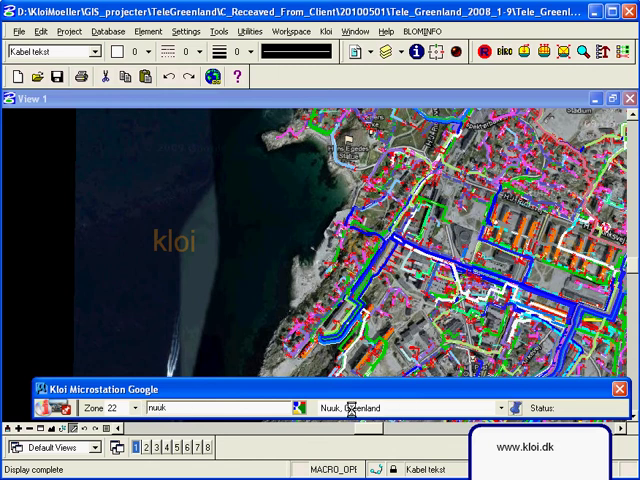
Pick Nuuk, Greenland from the search results and return to the map display settings
click(500, 407)
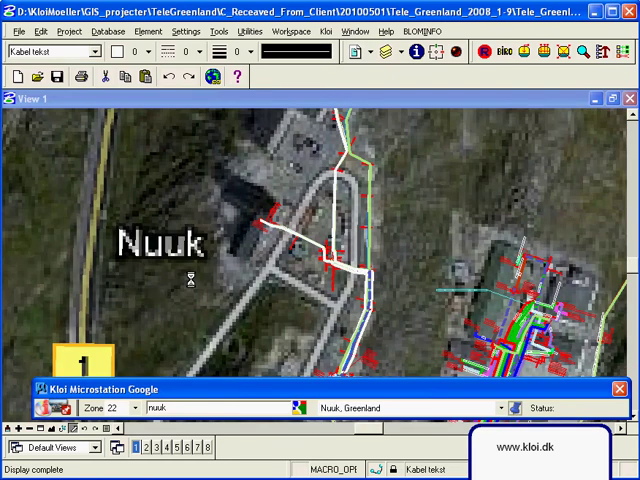
click(40, 404)
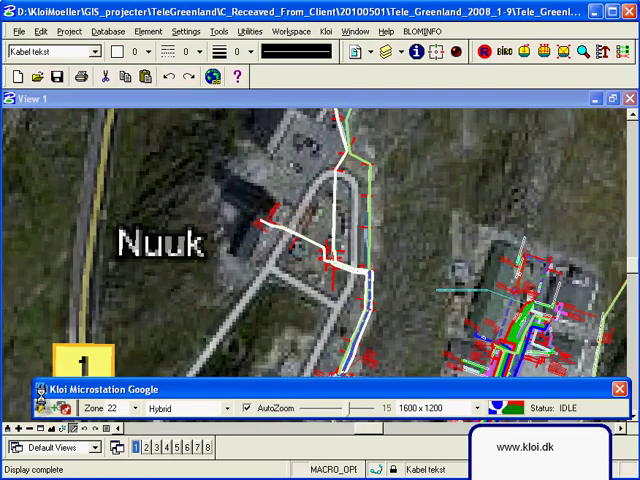